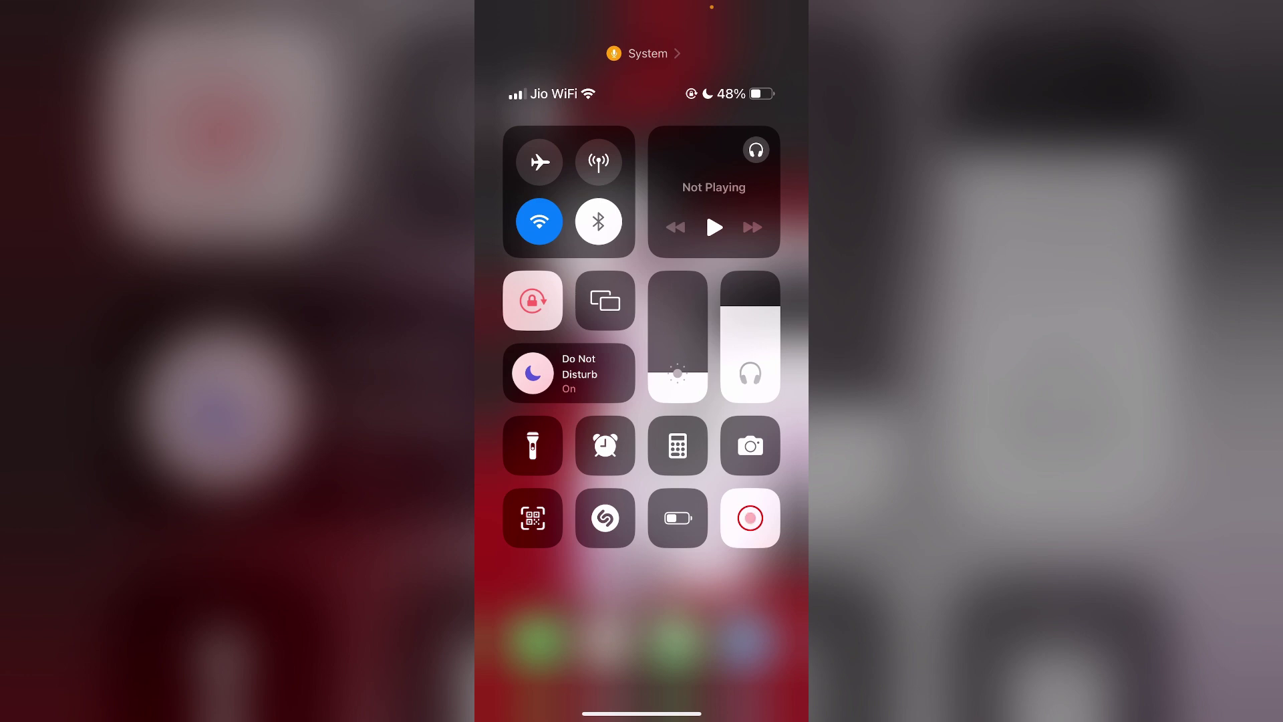
Show the Focus mode choices from the Control Center Focus tile, then dismiss them
left_click(598, 162)
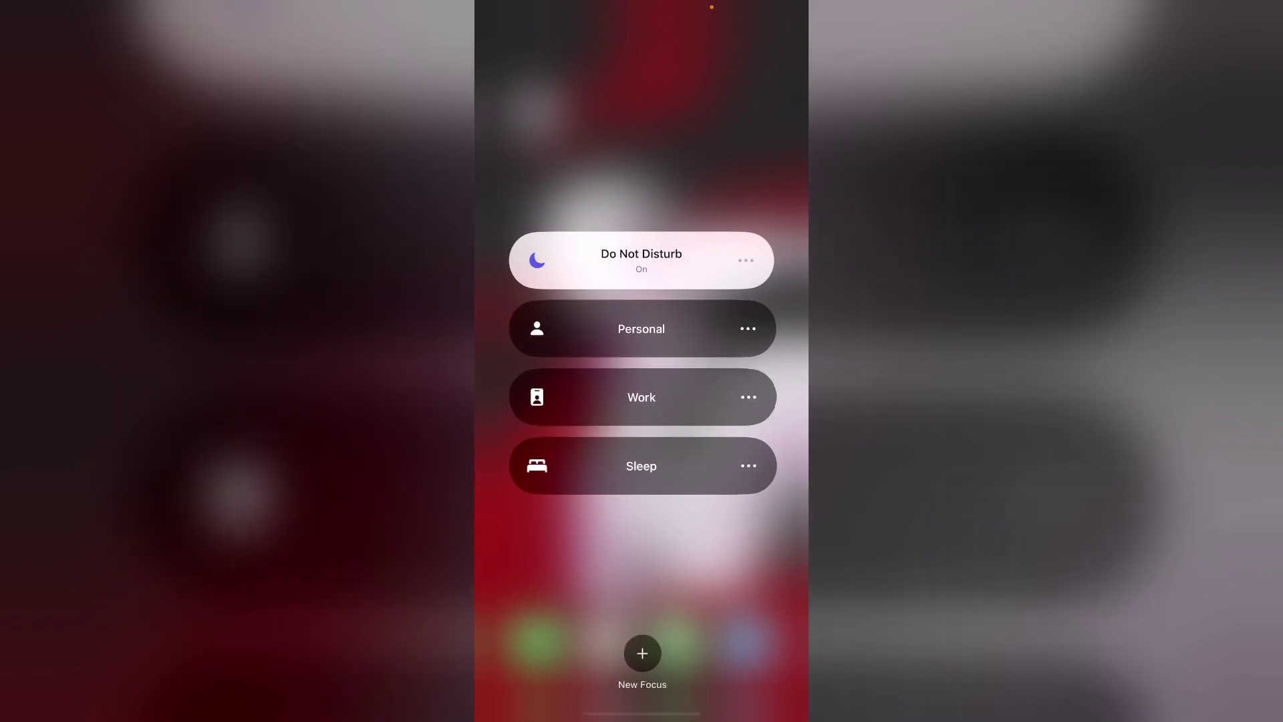
left_click(642, 562)
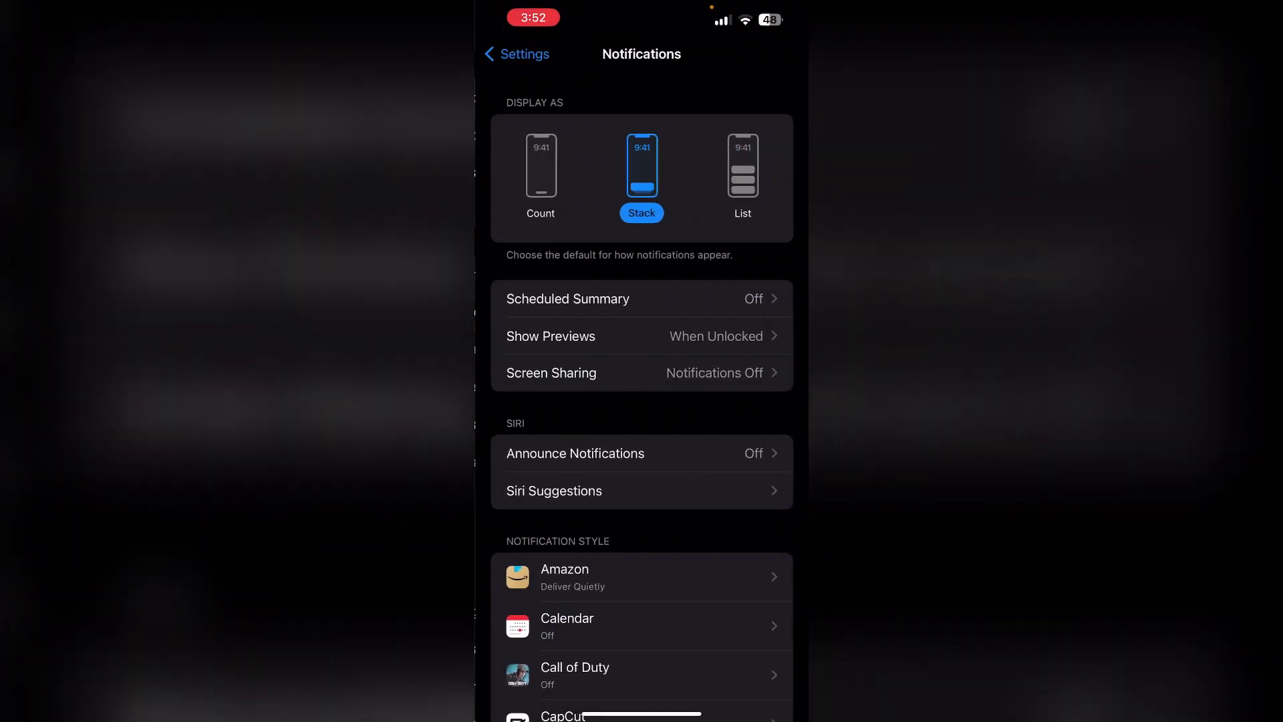
scroll(642, 401, "down", 1)
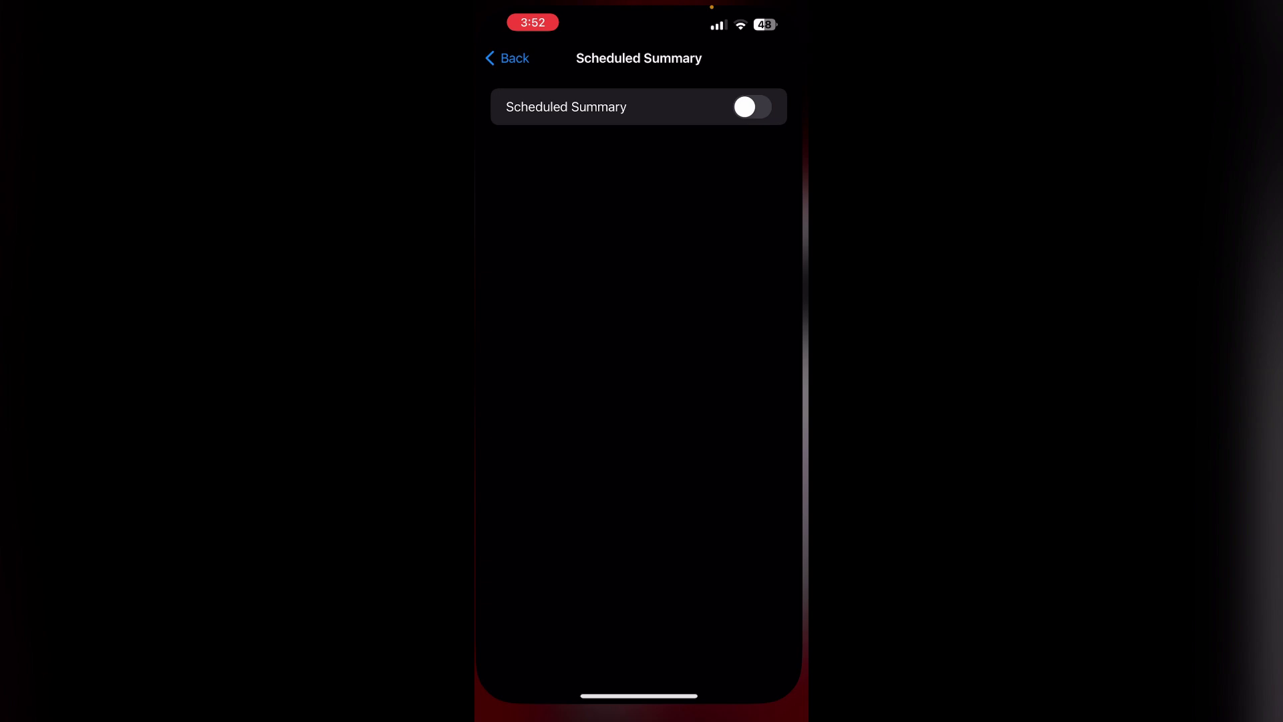
Go back from the Scheduled Summary page toward the main Settings list
left_click(509, 57)
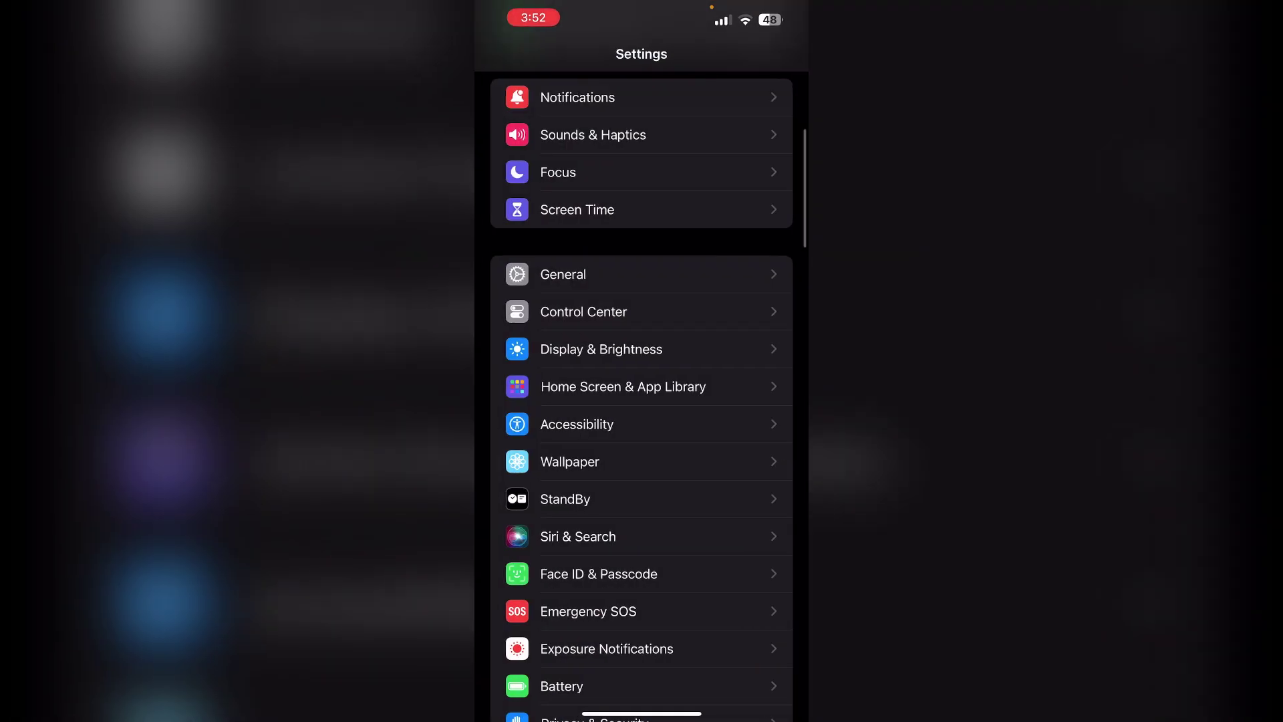
In General, set Background App Refresh to Off and return to the General list
left_click(562, 274)
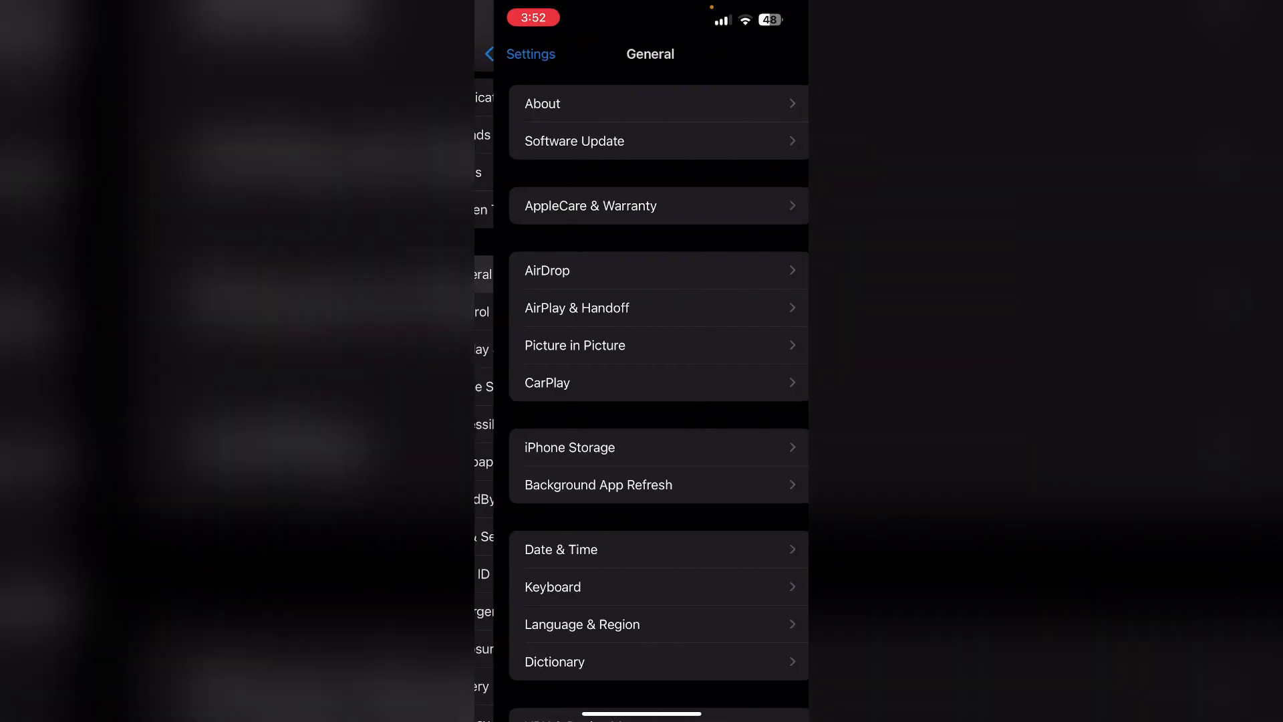
left_click(602, 485)
left_click(642, 103)
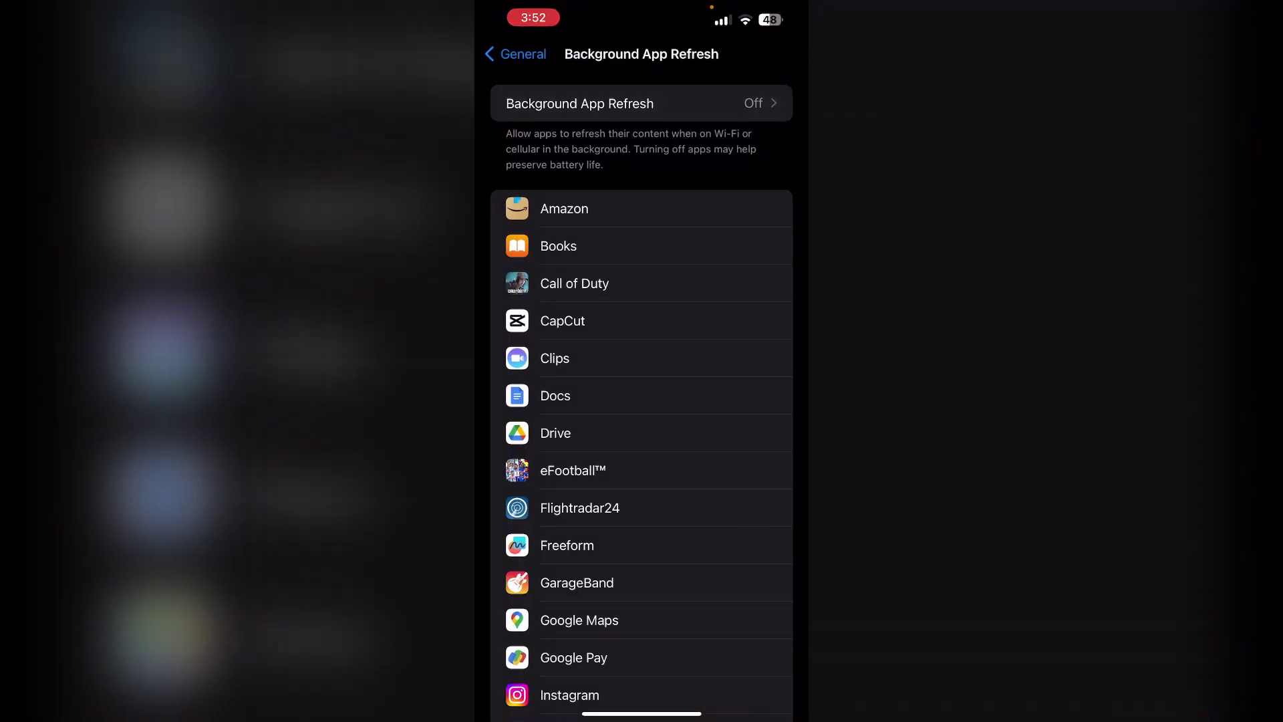
left_click(515, 54)
scroll(642, 401, "down", 10)
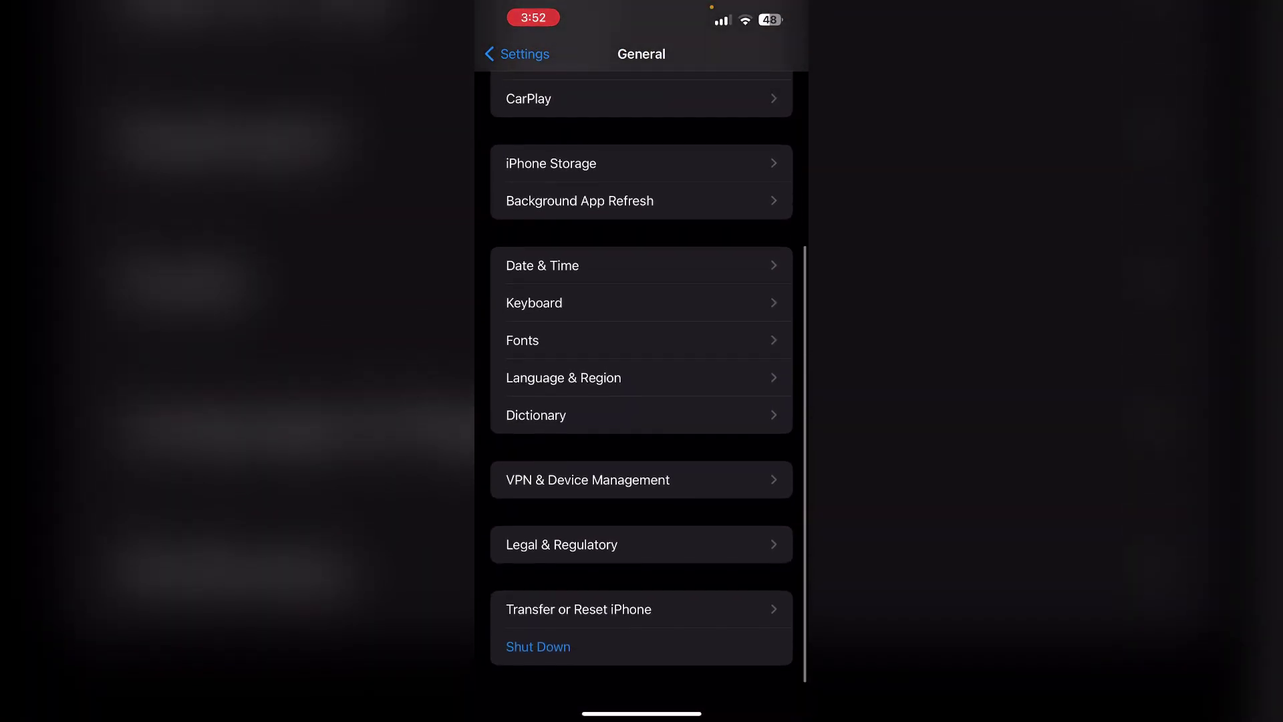
Show the Transfer or Reset iPhone reset options, from Reset All Settings to Reset Location & Privacy
left_click(563, 610)
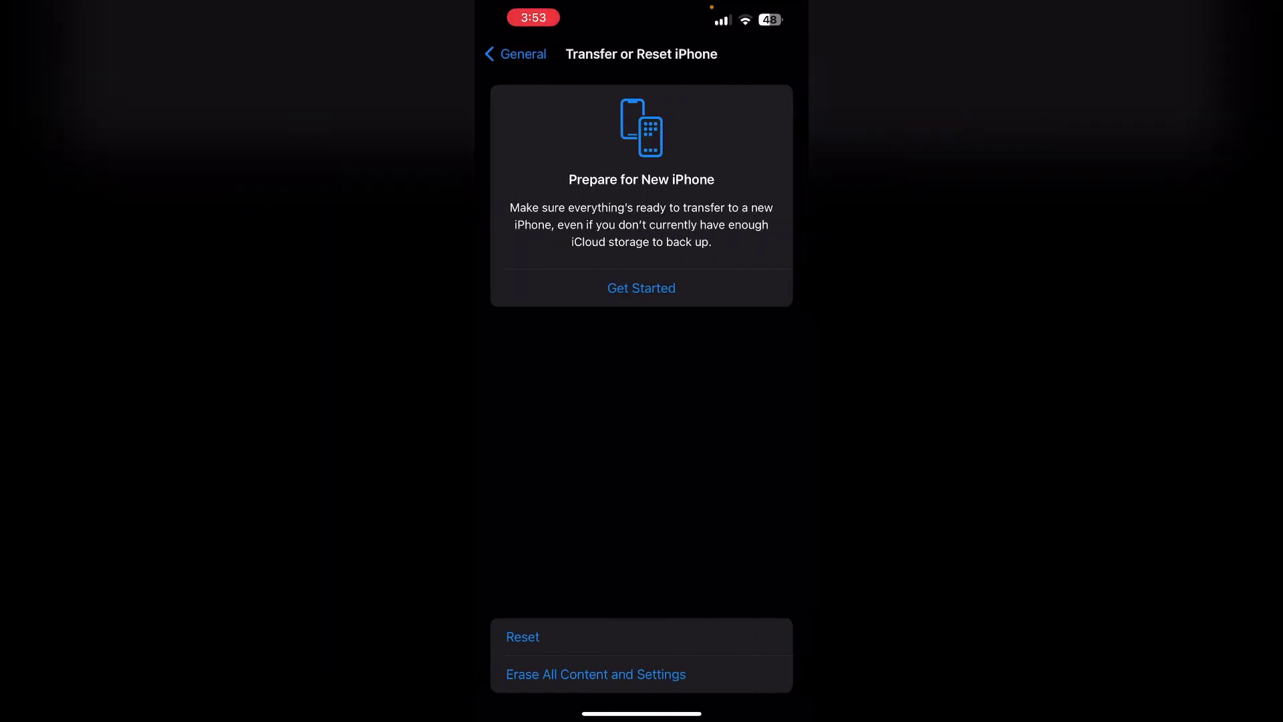
left_click(522, 637)
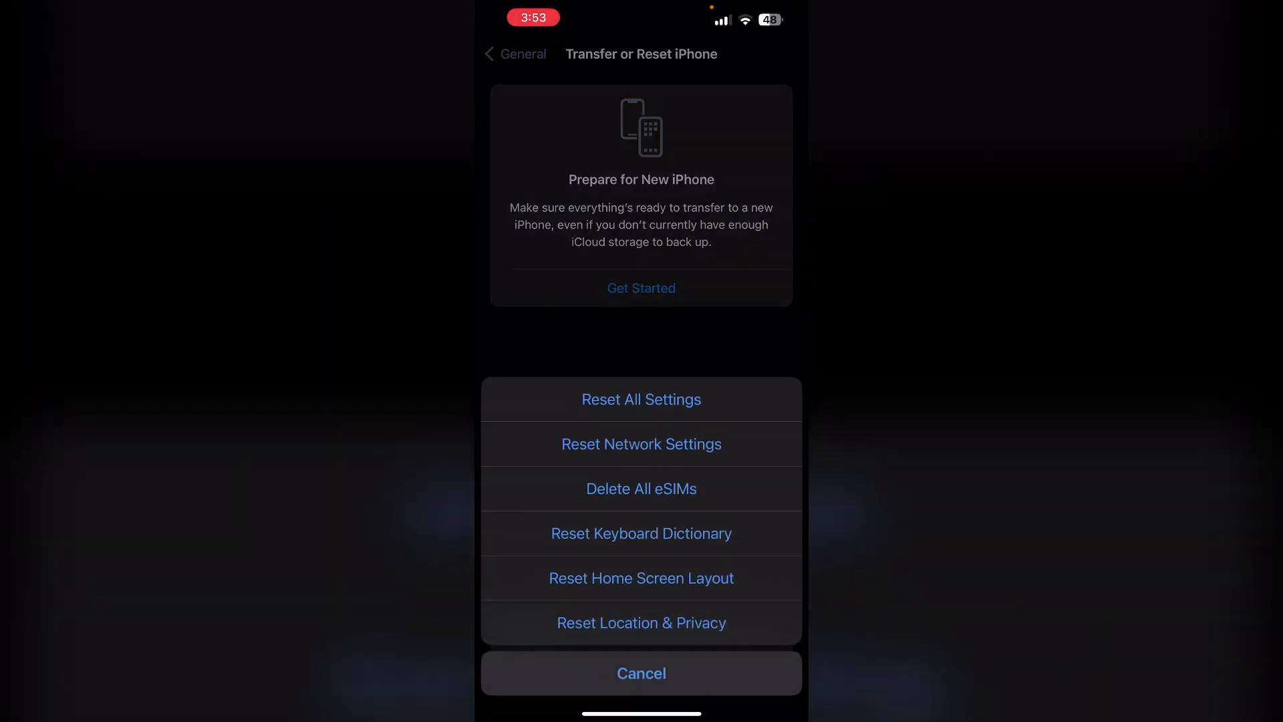